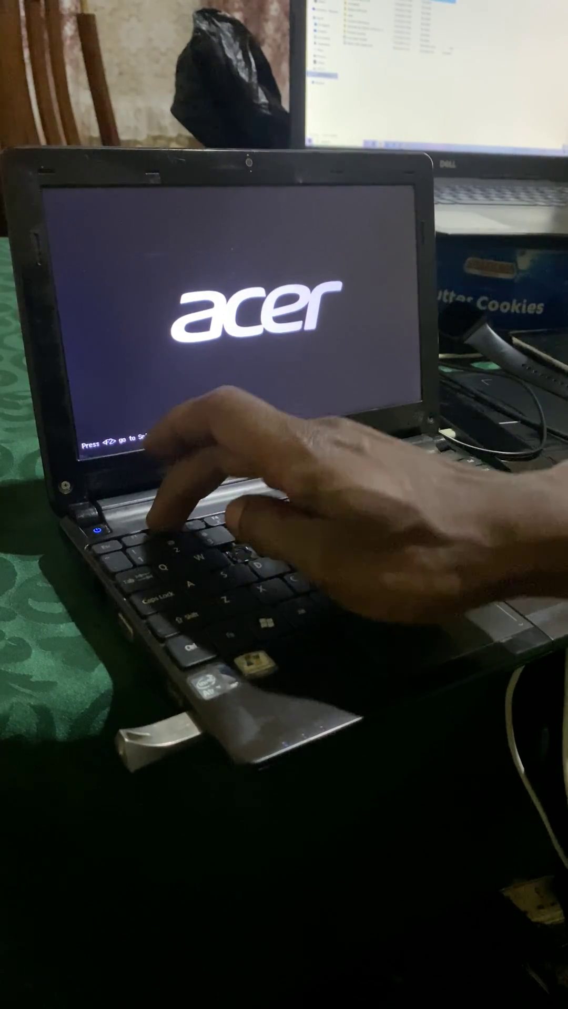
Step: Enter BIOS setup with F2 and move to the Main tab showing F12 Boot Menu Enabled
{"action": "key", "text": "F2"}
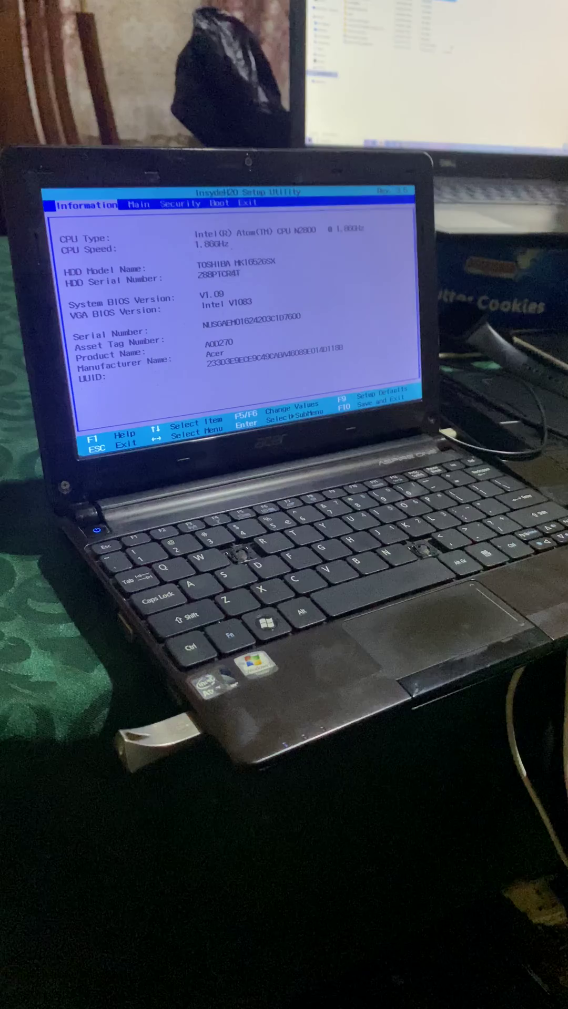
{"action": "key", "text": "Right"}
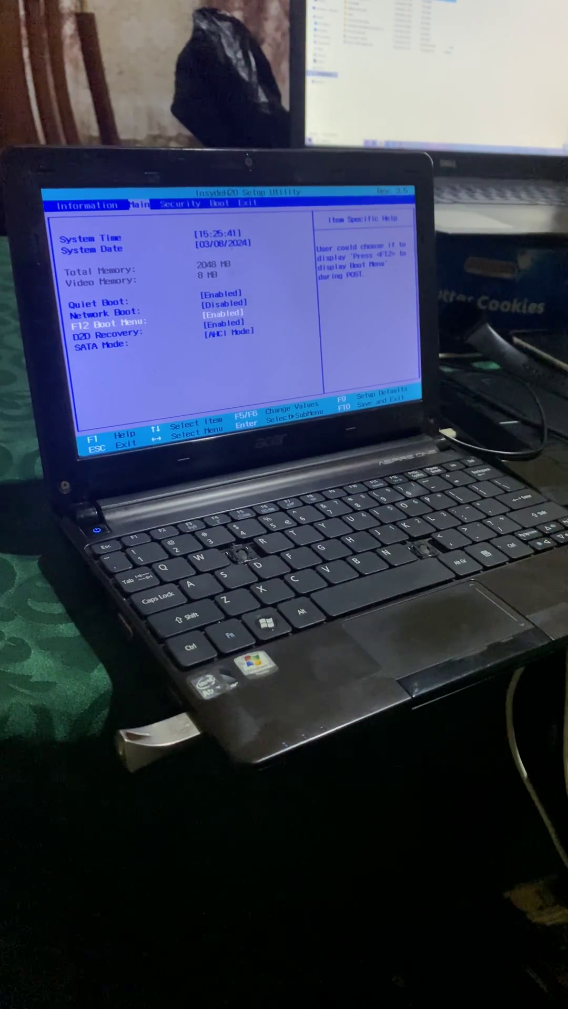
Step: Bring up the F10 'Save configuration changes and exit now?' prompt with F12 Boot Menu Enabled
{"action": "key", "text": "F10"}
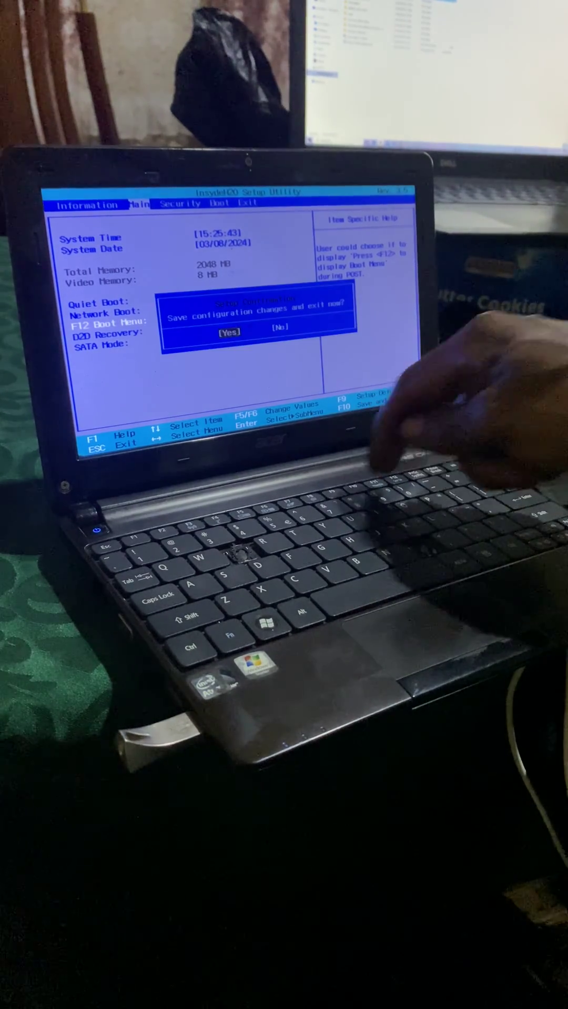